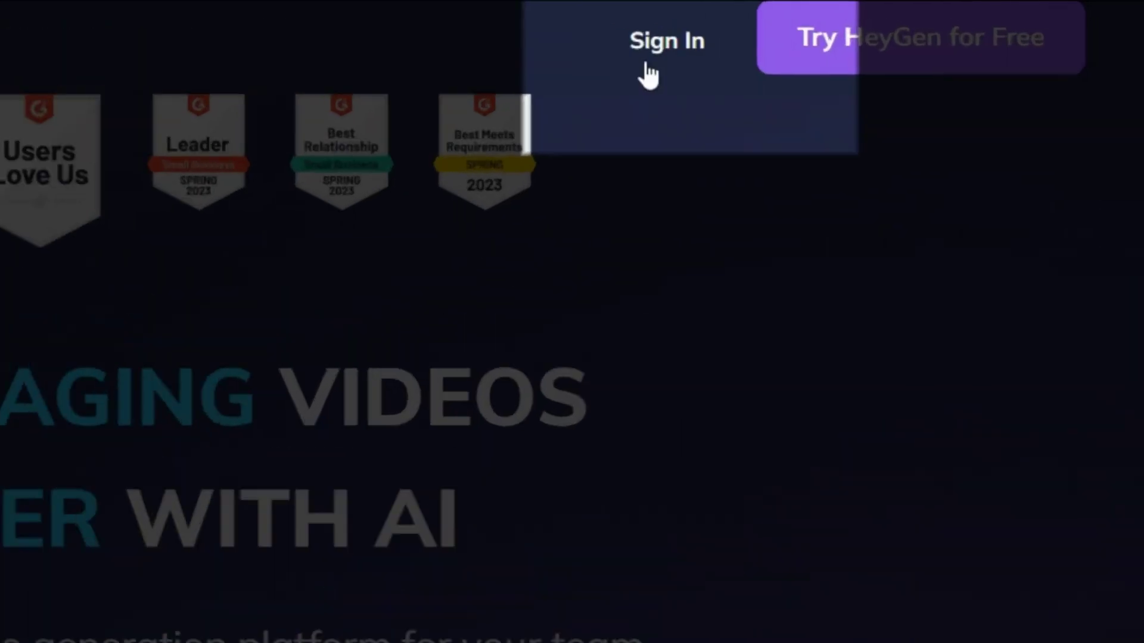
# Step: Sign in to HeyGen and open a new untitled landscape video in the editor
pyautogui.click(646, 71)
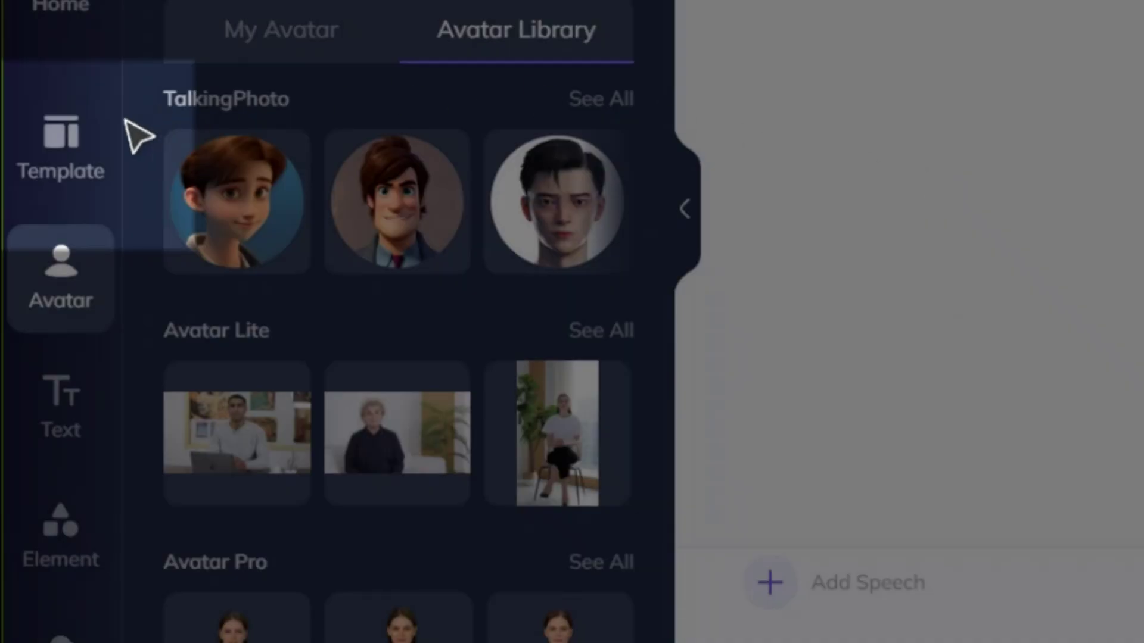
# Step: Browse the template collection across its category tabs
pyautogui.click(63, 154)
pyautogui.click(161, 66)
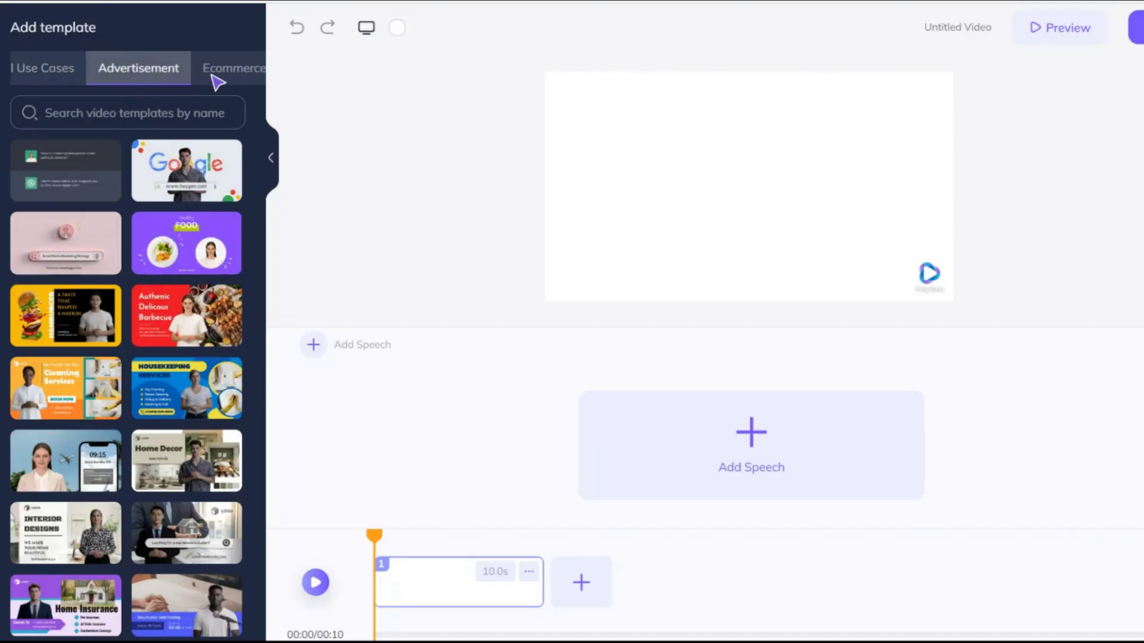
pyautogui.click(217, 82)
pyautogui.click(512, 129)
pyautogui.click(577, 127)
pyautogui.click(580, 128)
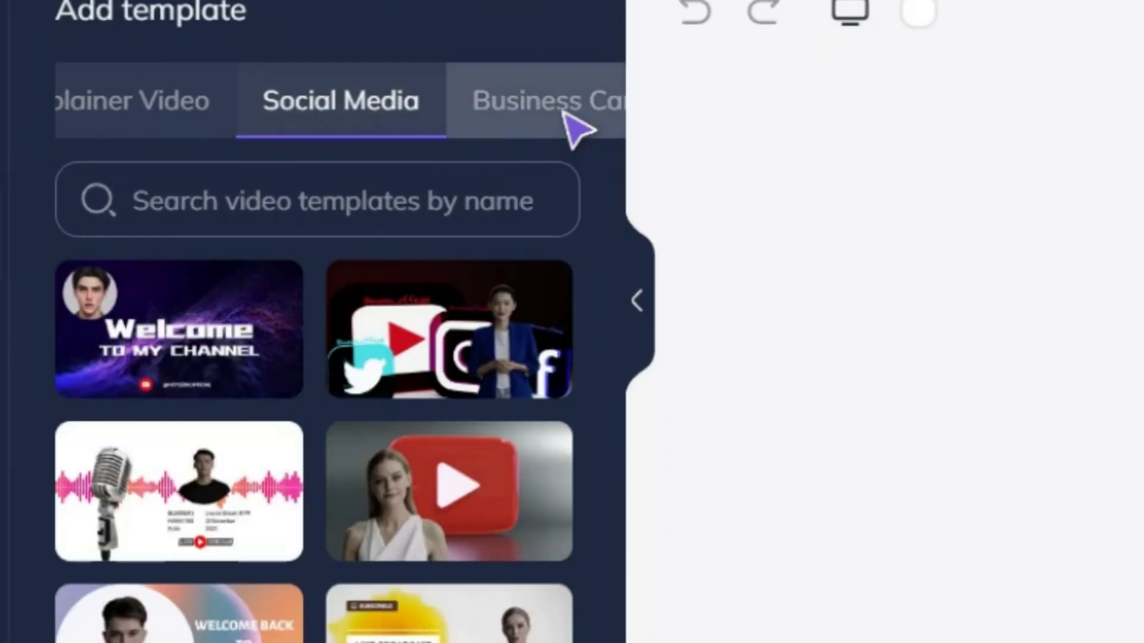
pyautogui.click(536, 122)
pyautogui.click(509, 119)
pyautogui.click(509, 119)
pyautogui.click(512, 103)
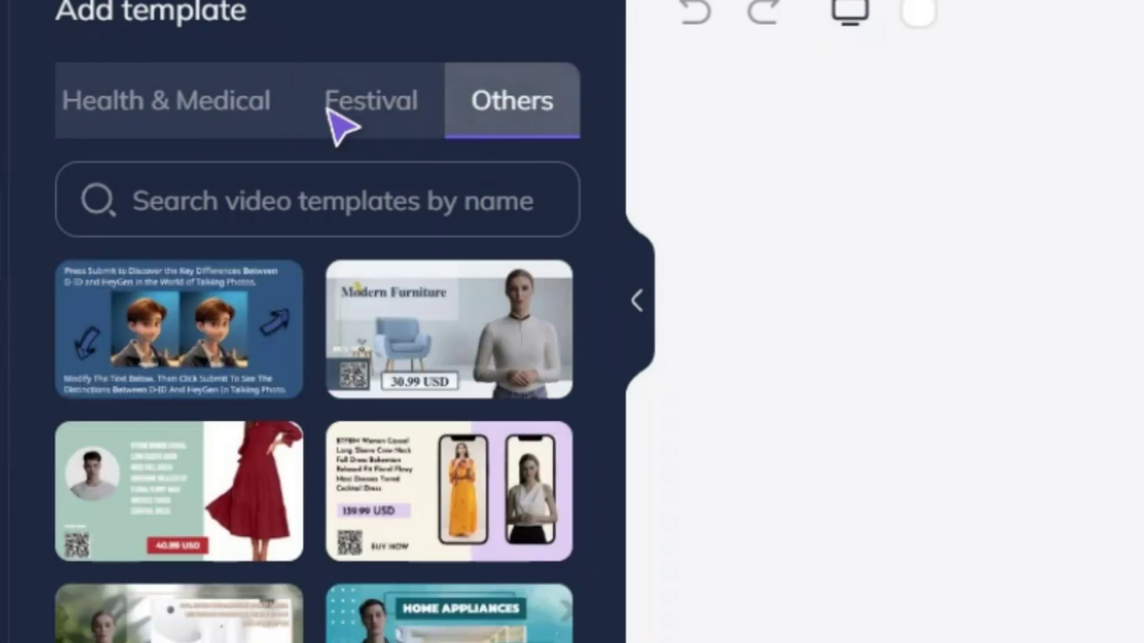
pyautogui.click(256, 120)
pyautogui.click(161, 114)
# Step: Apply the Social Media template Live Broadcast Intro, giving a 6.6s scene with Sonia - Warm voice
pyautogui.click(143, 98)
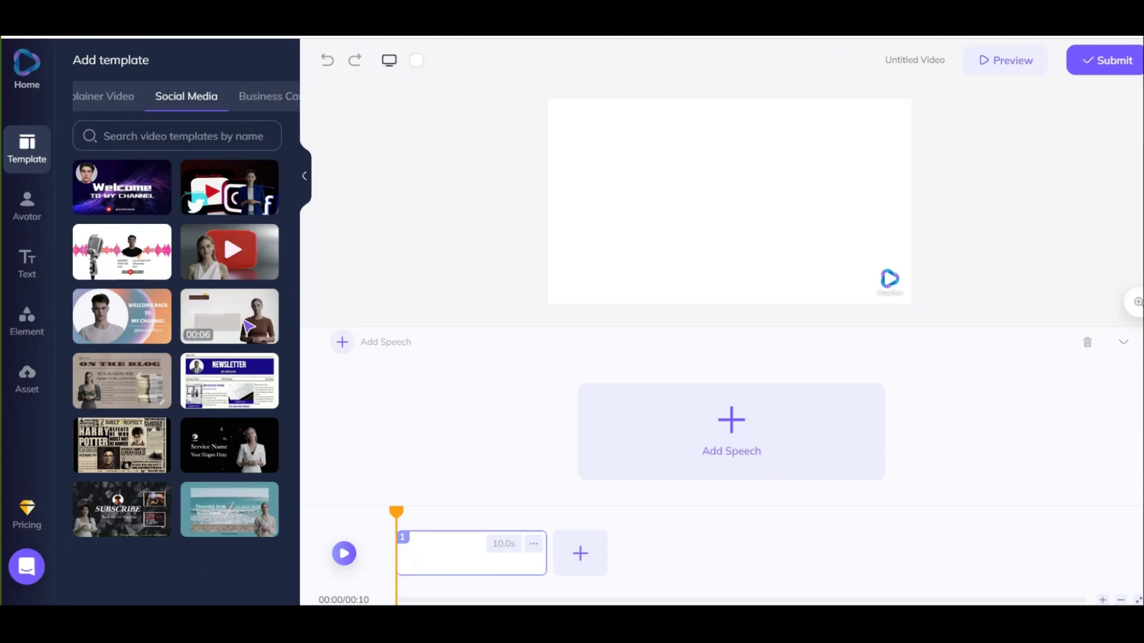
pyautogui.click(247, 326)
pyautogui.click(156, 139)
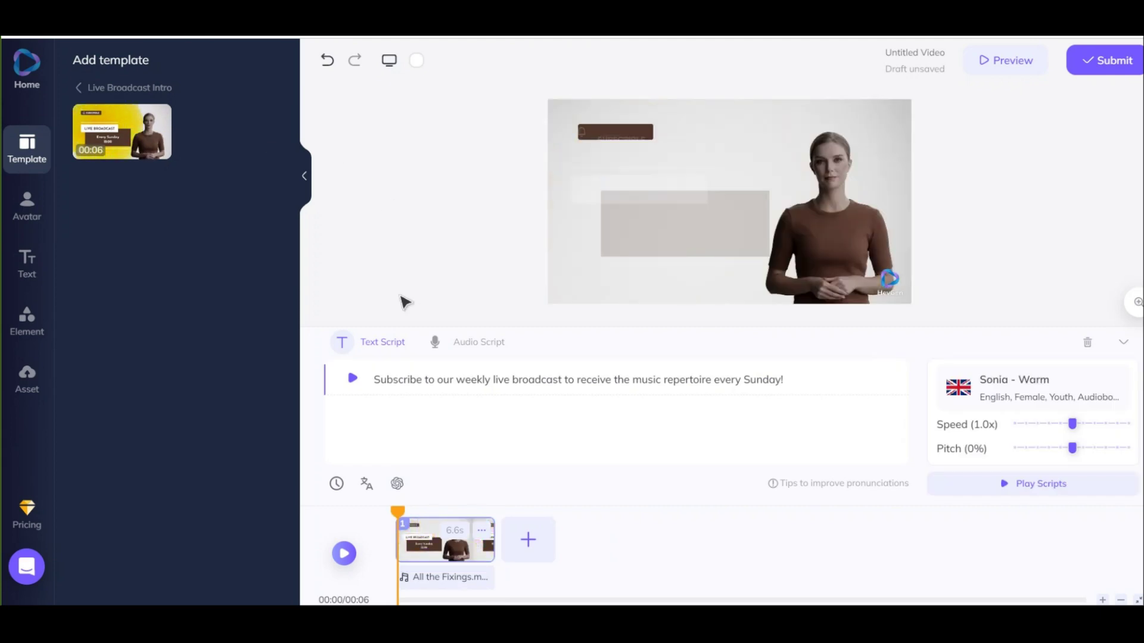
# Step: Check the My Avatar tab, then scroll through the stock Avatar Library presenters
pyautogui.click(27, 205)
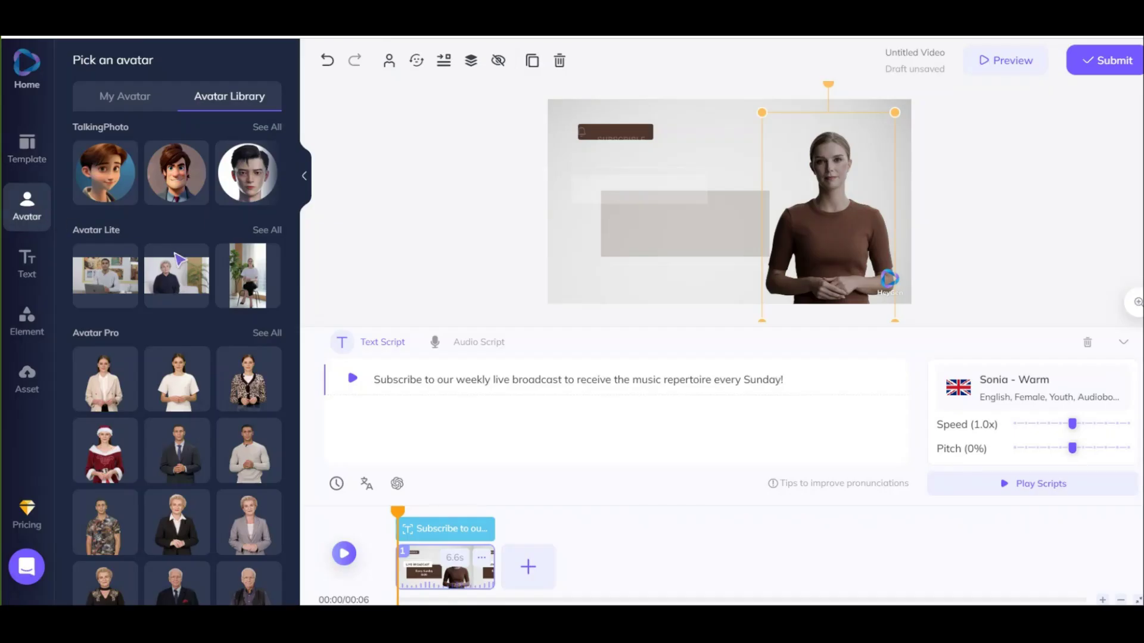
pyautogui.scroll(-4, 179, 261)
pyautogui.scroll(4, 182, 268)
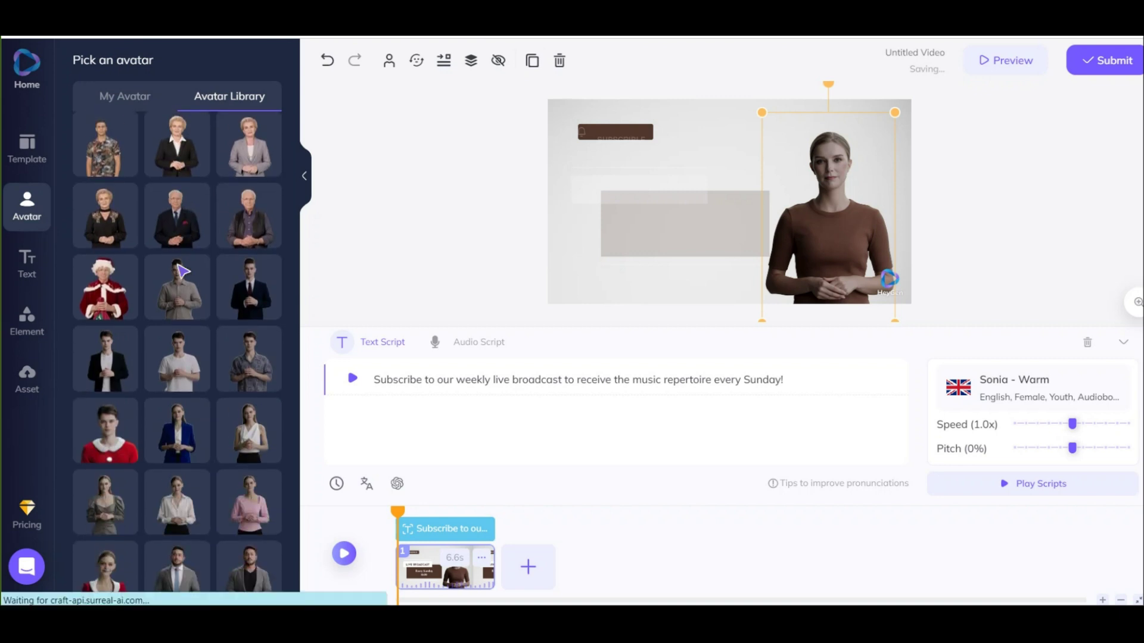
pyautogui.click(123, 98)
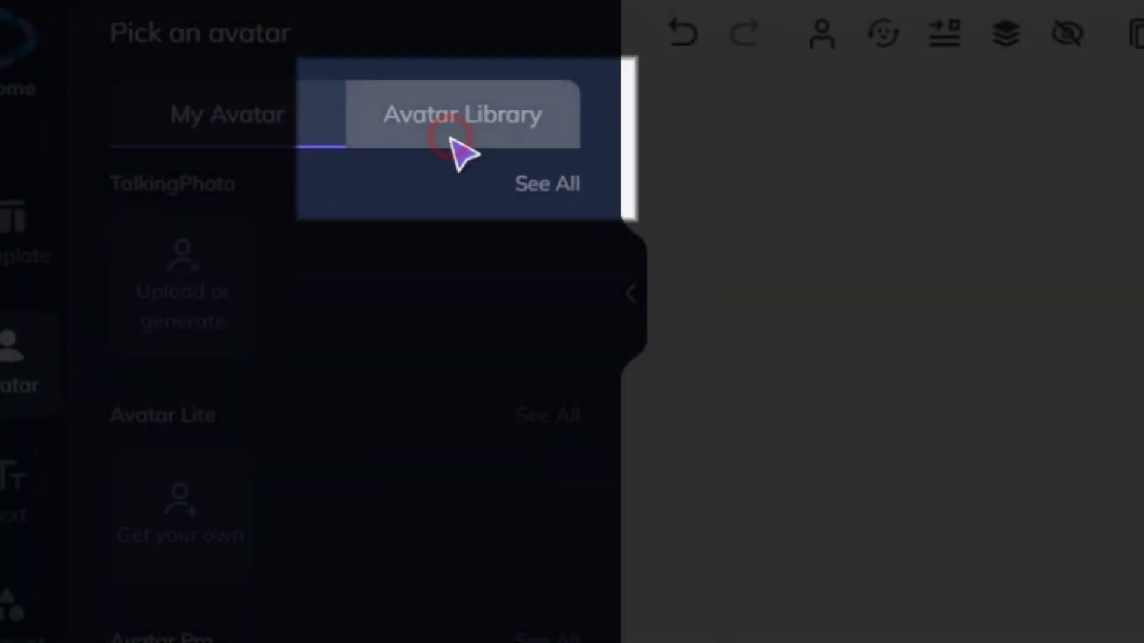
pyautogui.click(451, 140)
pyautogui.scroll(-10, 468, 581)
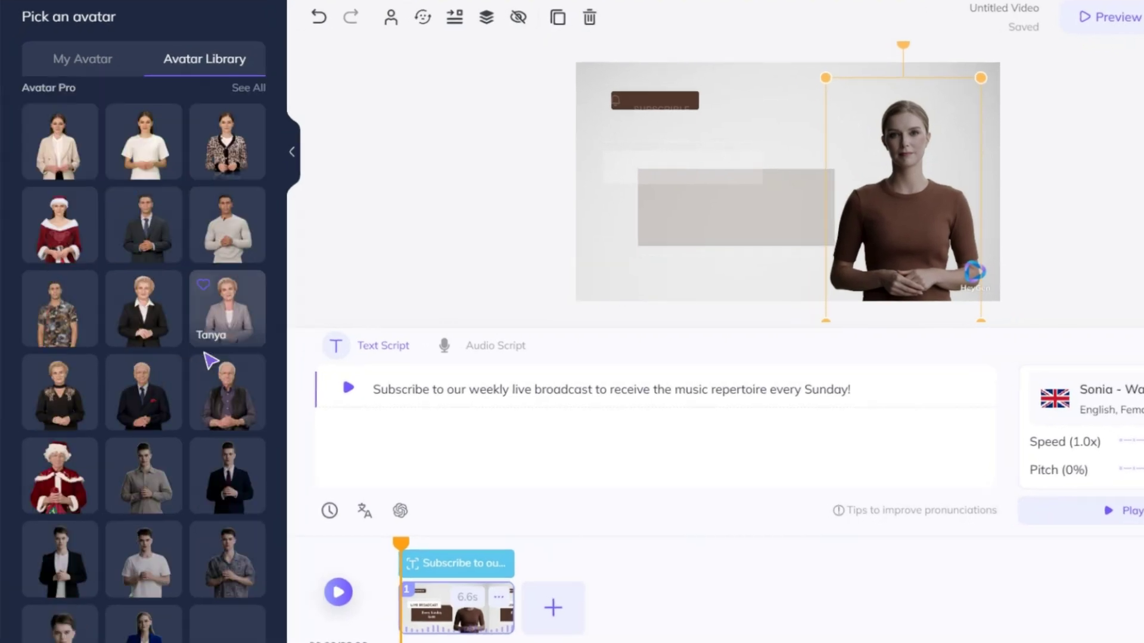
pyautogui.scroll(-10, 253, 357)
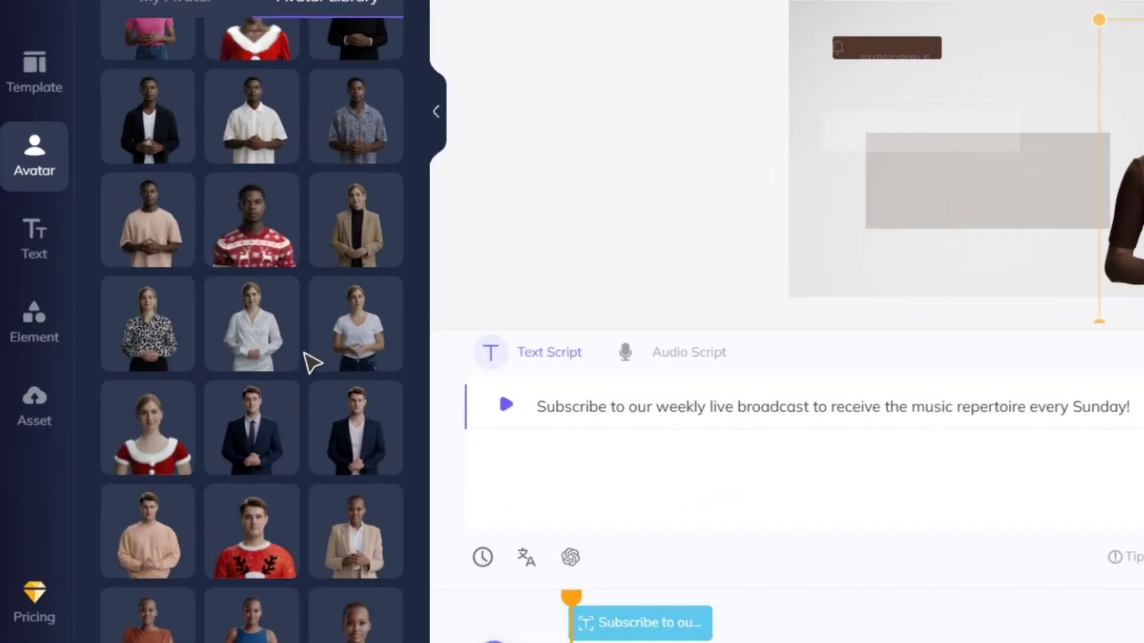
pyautogui.scroll(-10, 280, 396)
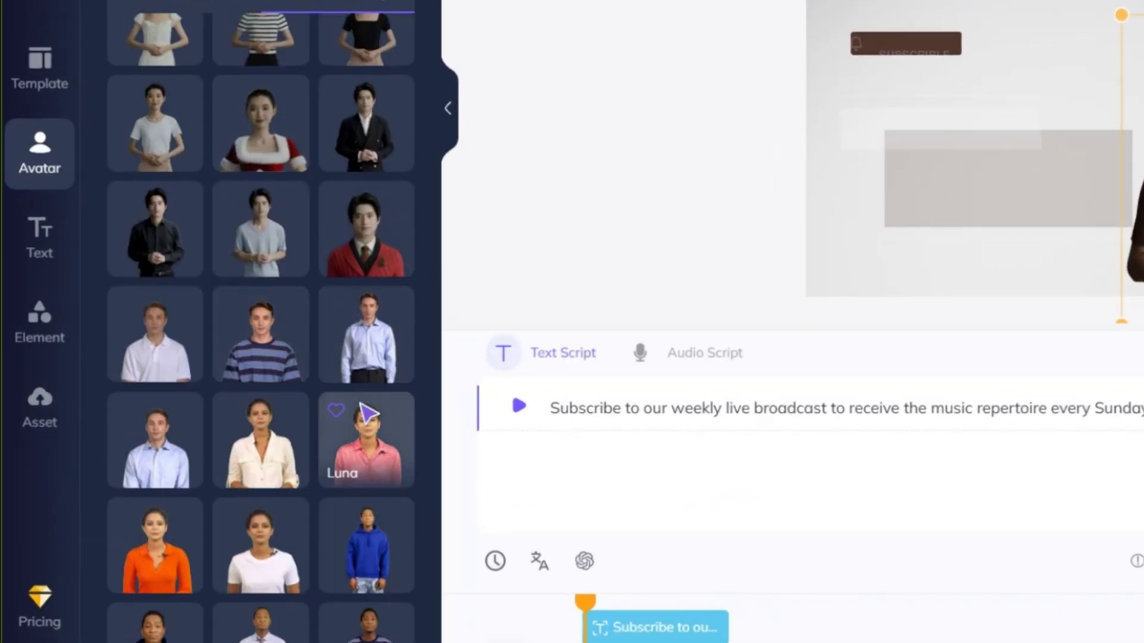
pyautogui.scroll(-10, 396, 357)
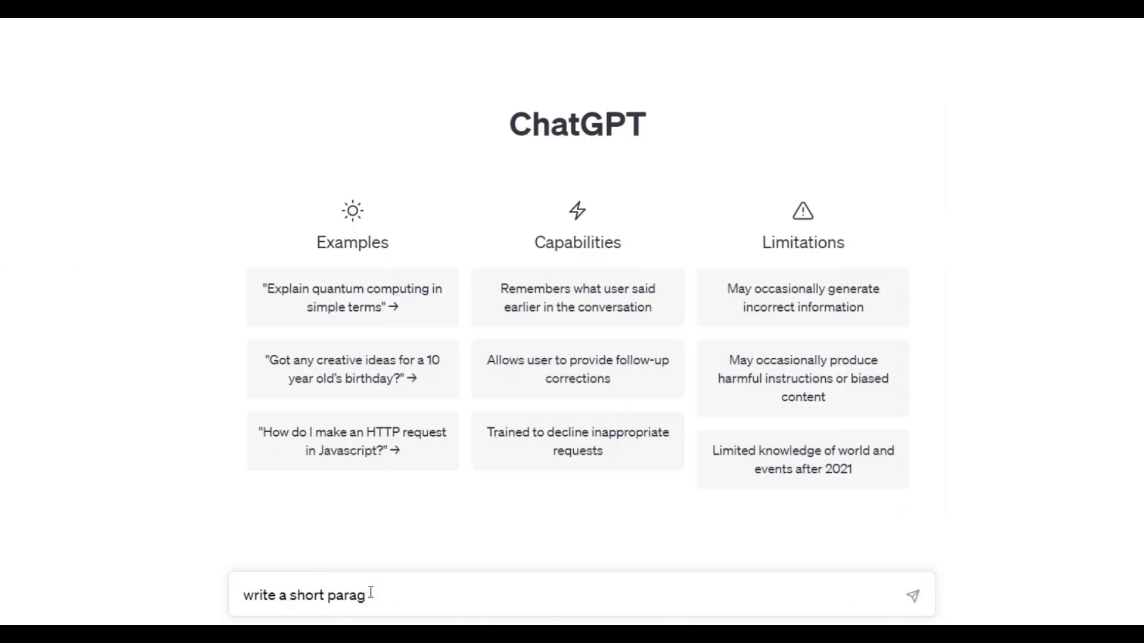
# Step: Ask ChatGPT to 'write a short paragraph about how AI tools help us in our lives.'
pyautogui.write('raph about ')
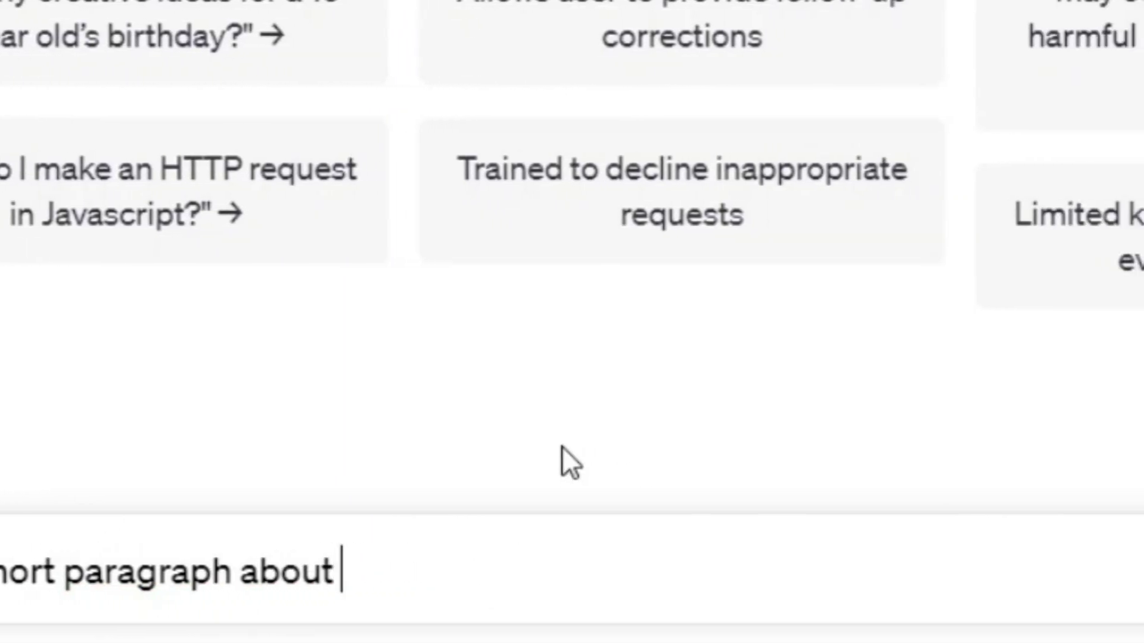
pyautogui.write('how AI tools help us in our lives.')
pyautogui.press('Return')
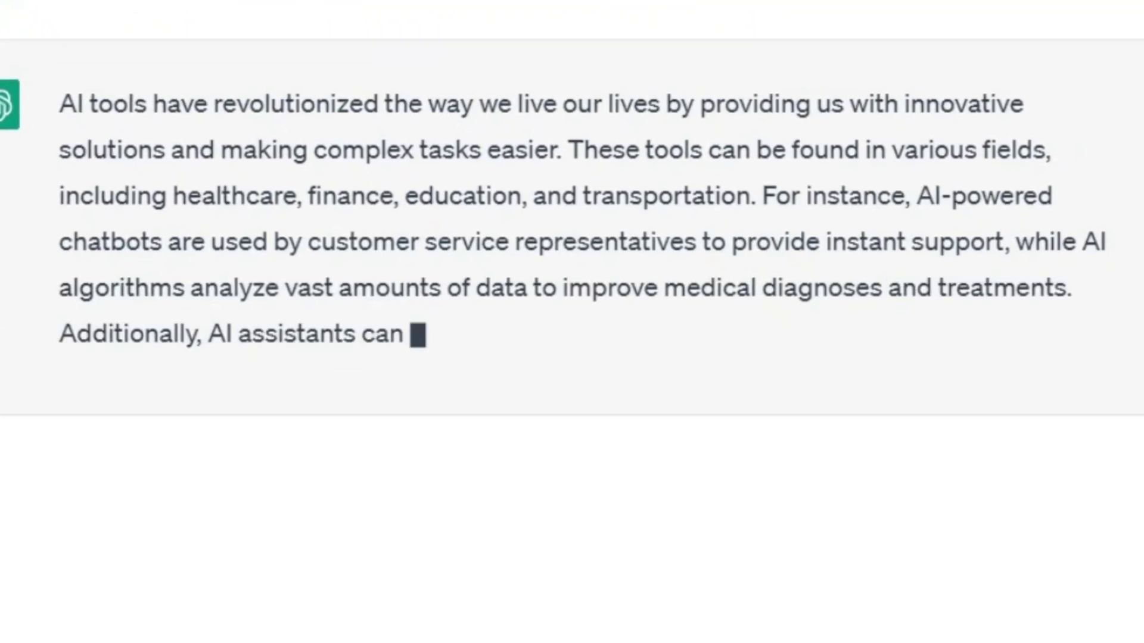
pyautogui.doubleClick(349, 405)
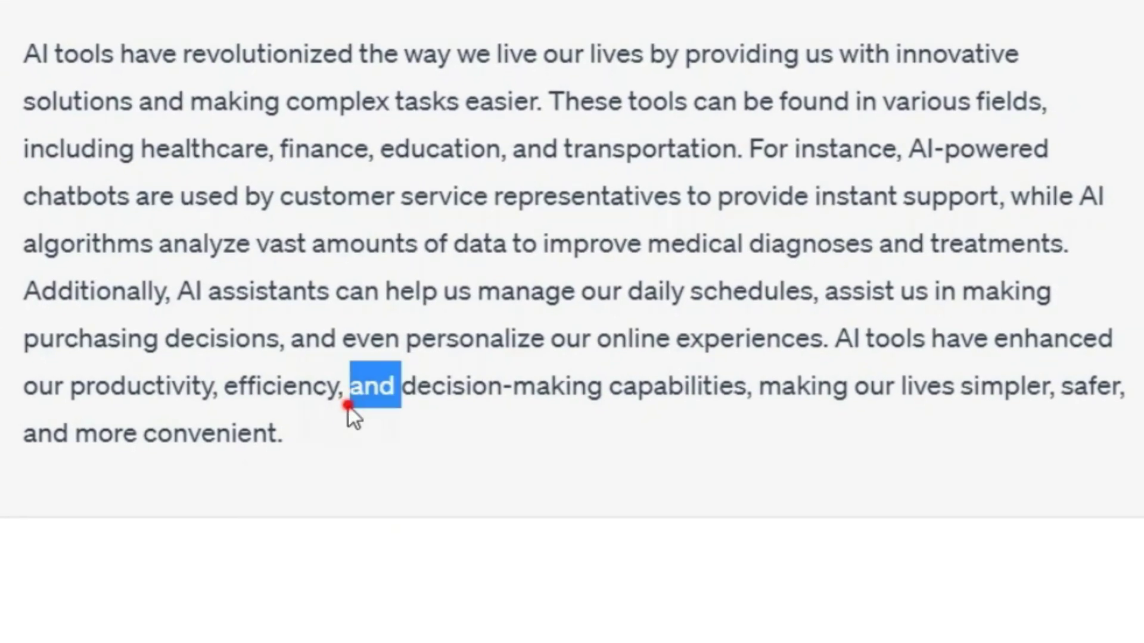
# Step: Copy ChatGPT's paragraph into the script and set the narration voice to Sara - Cheerful
pyautogui.tripleClick(348, 405)
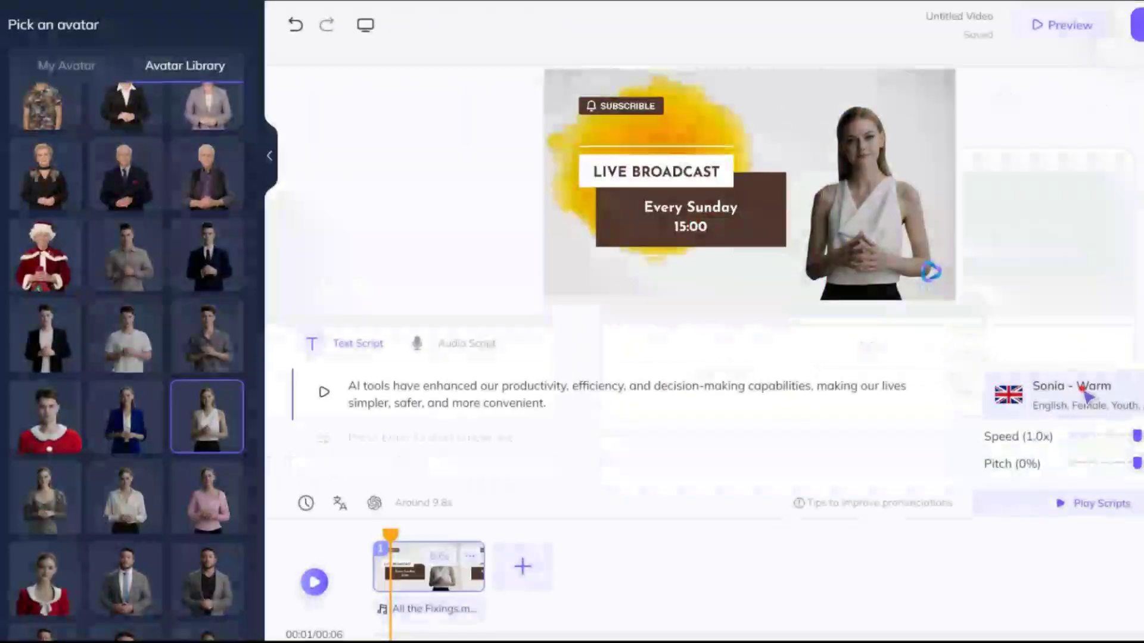
pyautogui.click(813, 208)
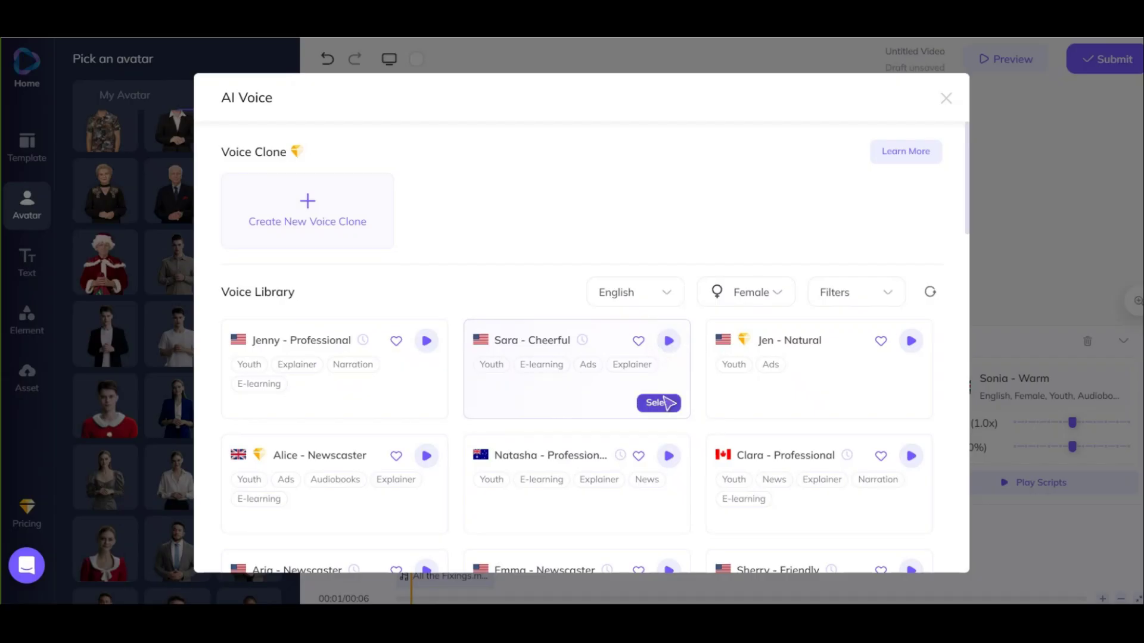
pyautogui.click(671, 406)
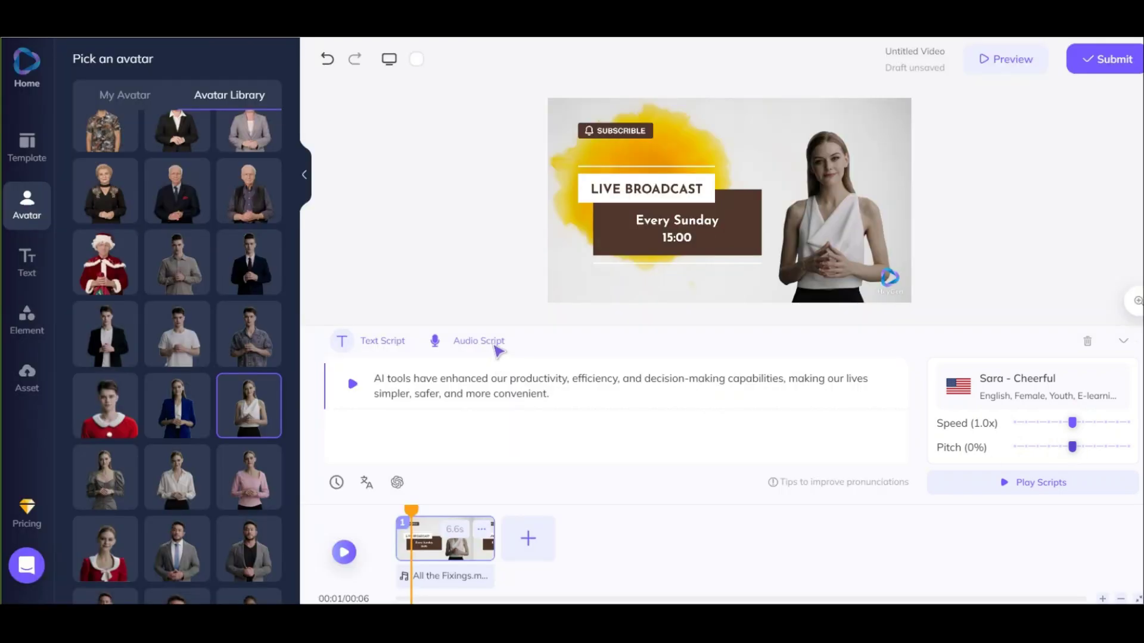
pyautogui.click(495, 344)
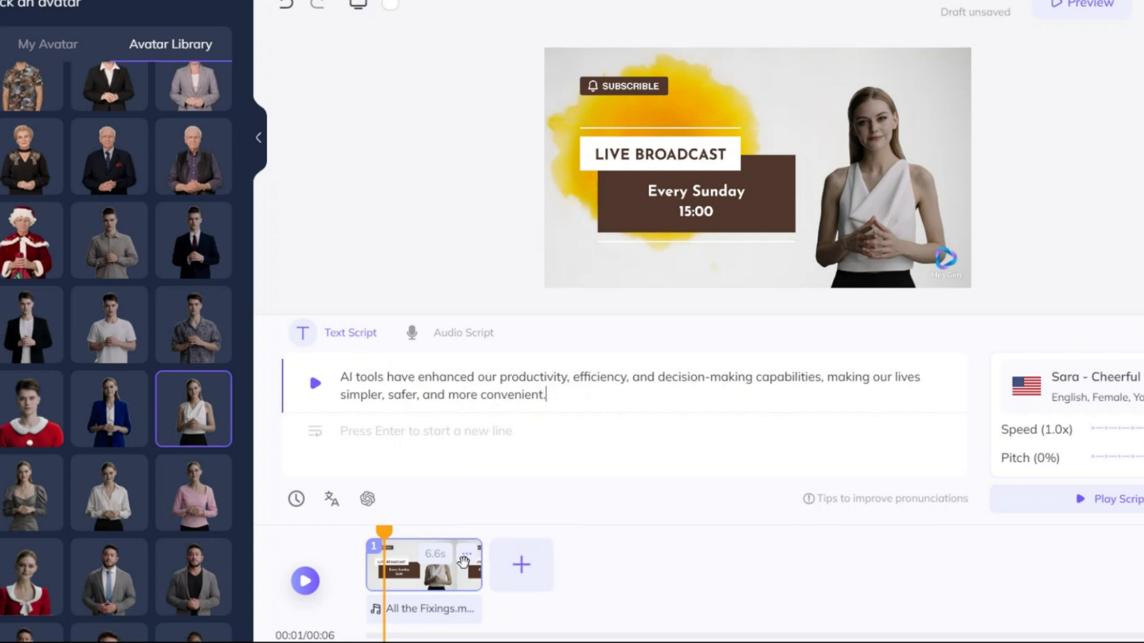
# Step: Duplicate scene 1, try adding a third scene, and start retitling LIVE BROADCAST to AI NEWS
pyautogui.click(466, 556)
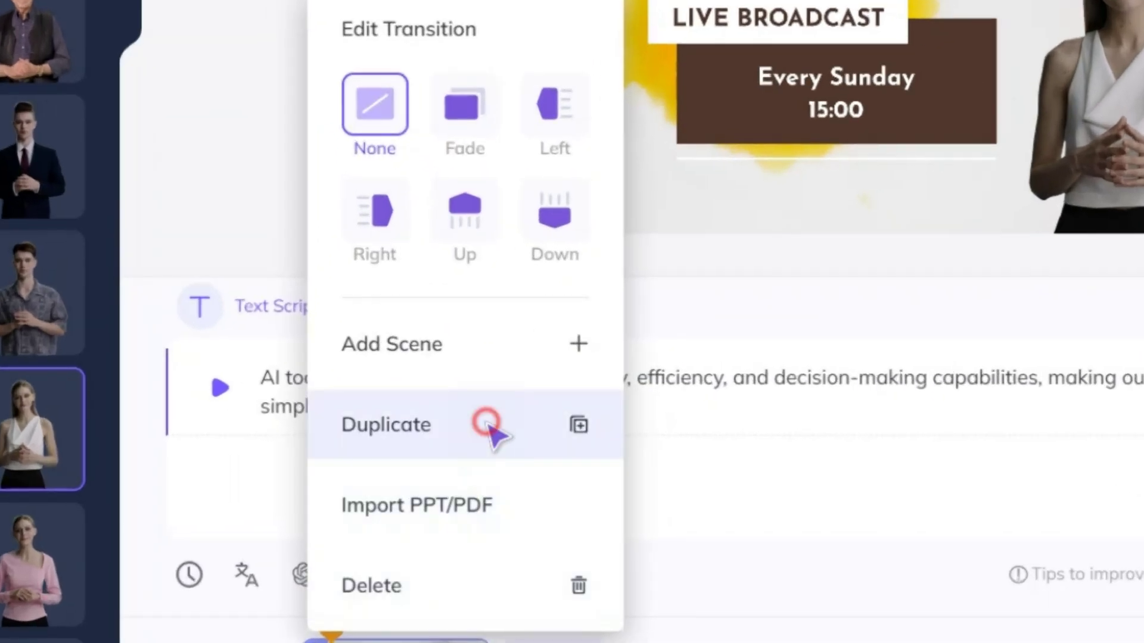
pyautogui.click(486, 424)
pyautogui.click(625, 537)
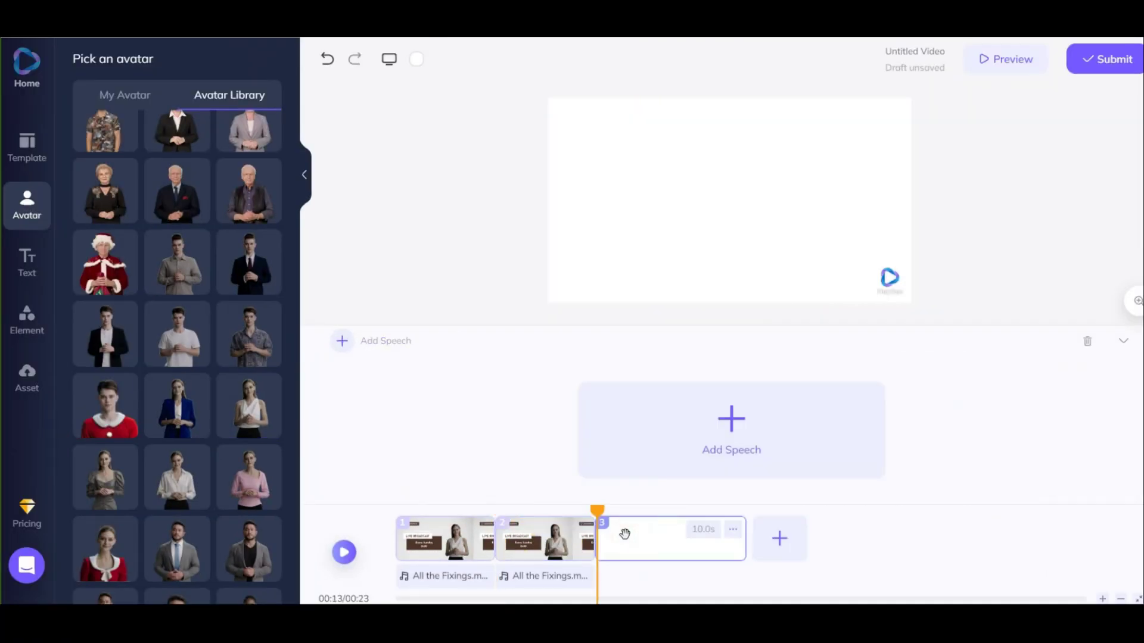
pyautogui.click(48, 146)
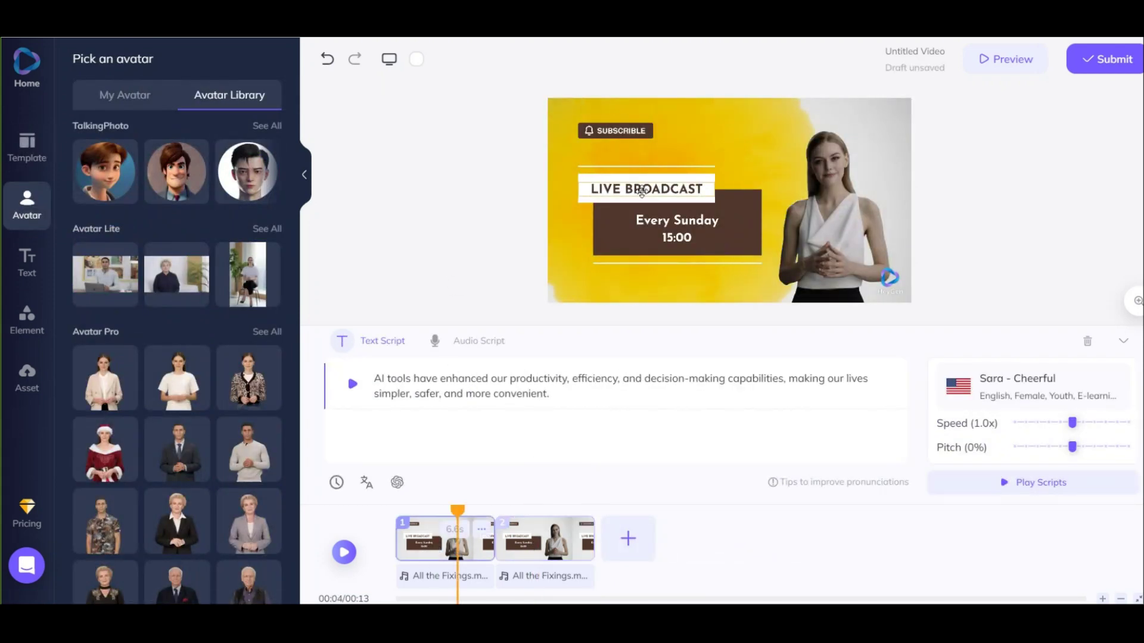
pyautogui.click(646, 188)
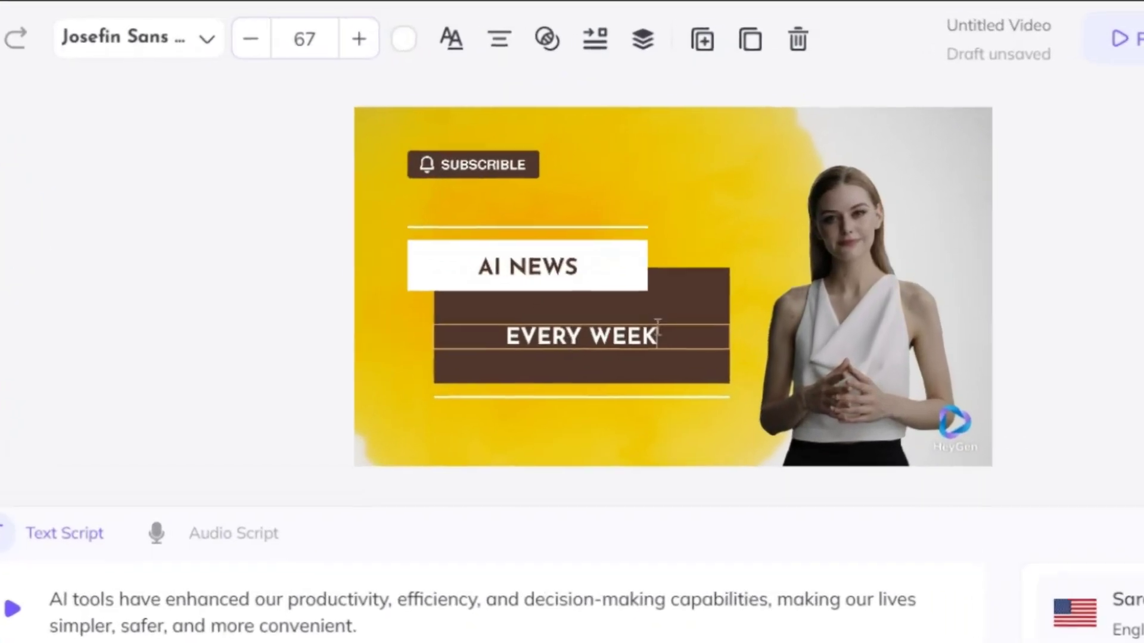
# Step: Enlarge the EVERY WEEK, NEW AI TOOLS and SUBSCRIBE text boxes
pyautogui.click(335, 31)
pyautogui.moveTo(758, 273)
pyautogui.mouseDown()
pyautogui.moveTo(698, 273)
pyautogui.moveTo(750, 273)
pyautogui.mouseUp()
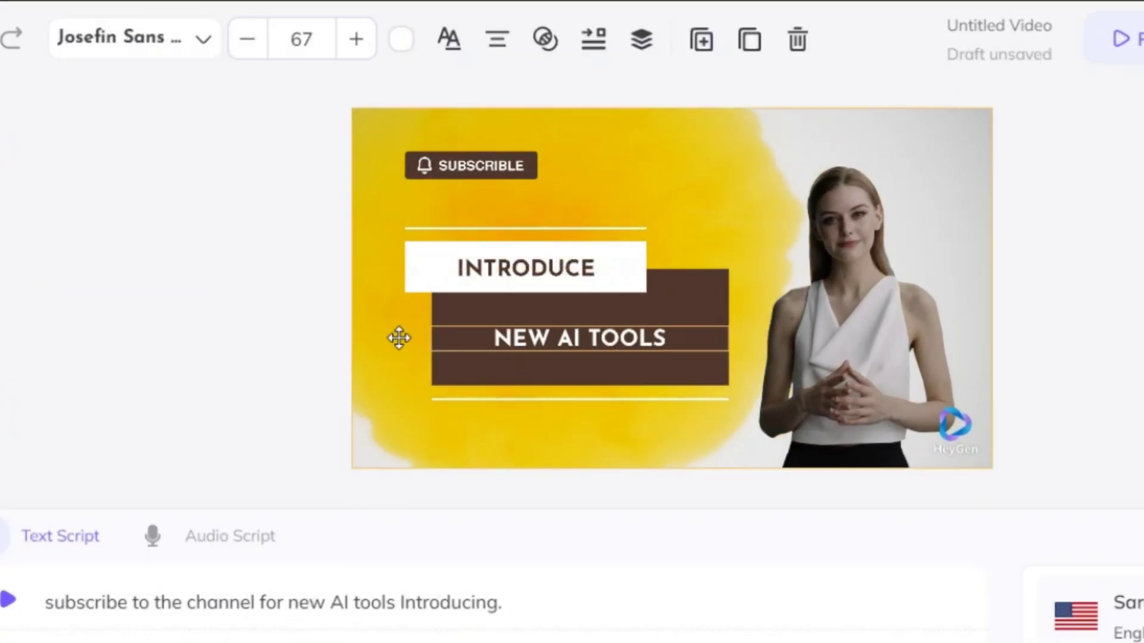
pyautogui.moveTo(398, 338); pyautogui.dragTo(416, 345)
pyautogui.click(524, 184)
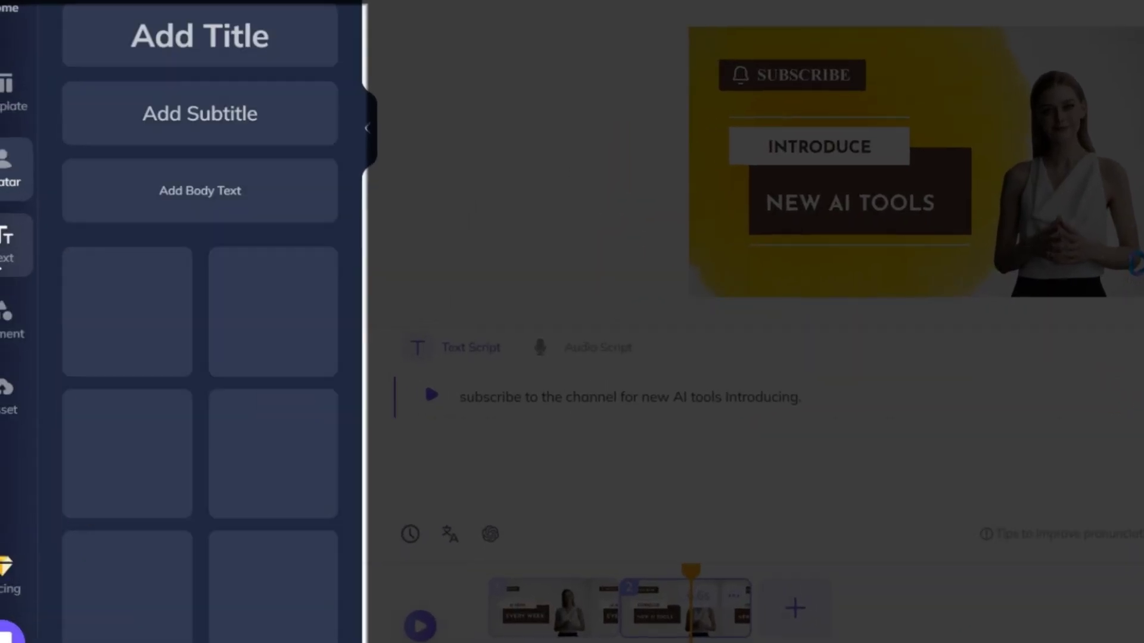
pyautogui.scroll(-4, 357, 401)
pyautogui.scroll(4, 334, 298)
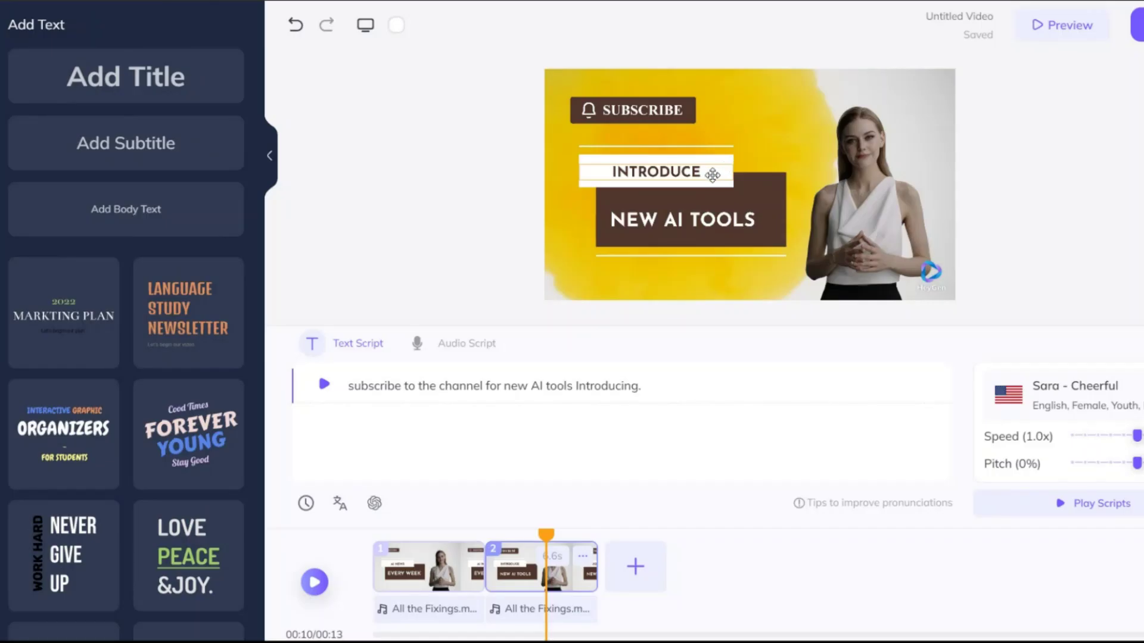
# Step: Switch the avatar to Circle View, then back to Half-body framing
pyautogui.rightClick(1036, 140)
pyautogui.rightClick(822, 153)
pyautogui.moveTo(834, 210)
pyautogui.click(1042, 247)
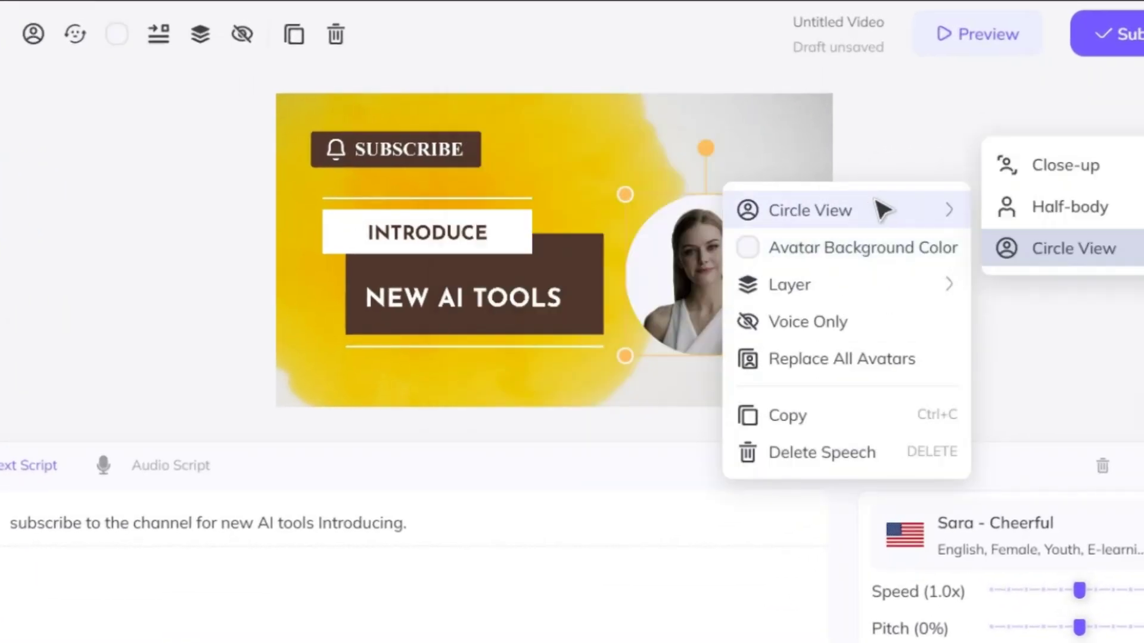
pyautogui.click(1013, 207)
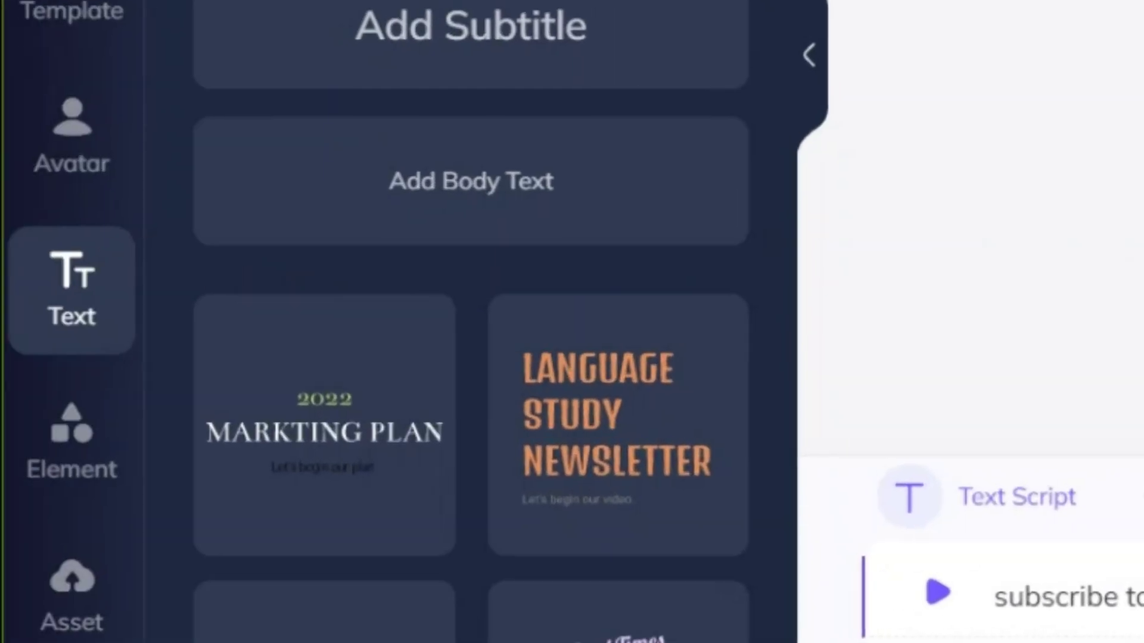
# Step: Browse the Sticker, Icon, Image and Music elements and add a YouTube icon beside SUBSCRIBE
pyautogui.click(71, 441)
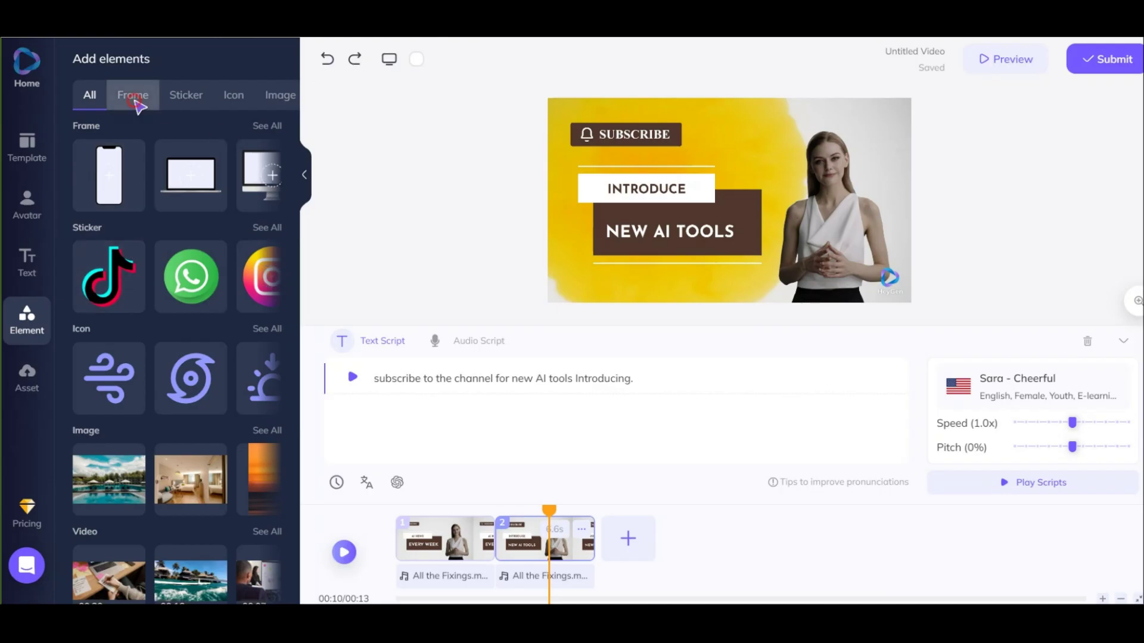
pyautogui.click(186, 95)
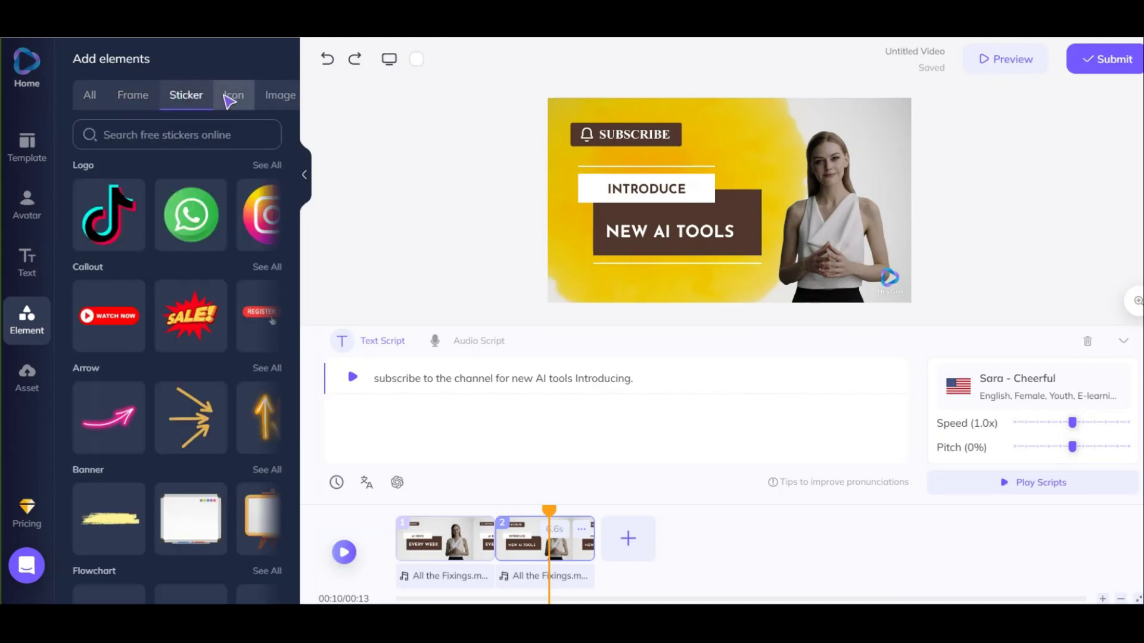
pyautogui.click(233, 95)
pyautogui.click(235, 94)
pyautogui.click(244, 96)
pyautogui.click(250, 96)
pyautogui.click(257, 100)
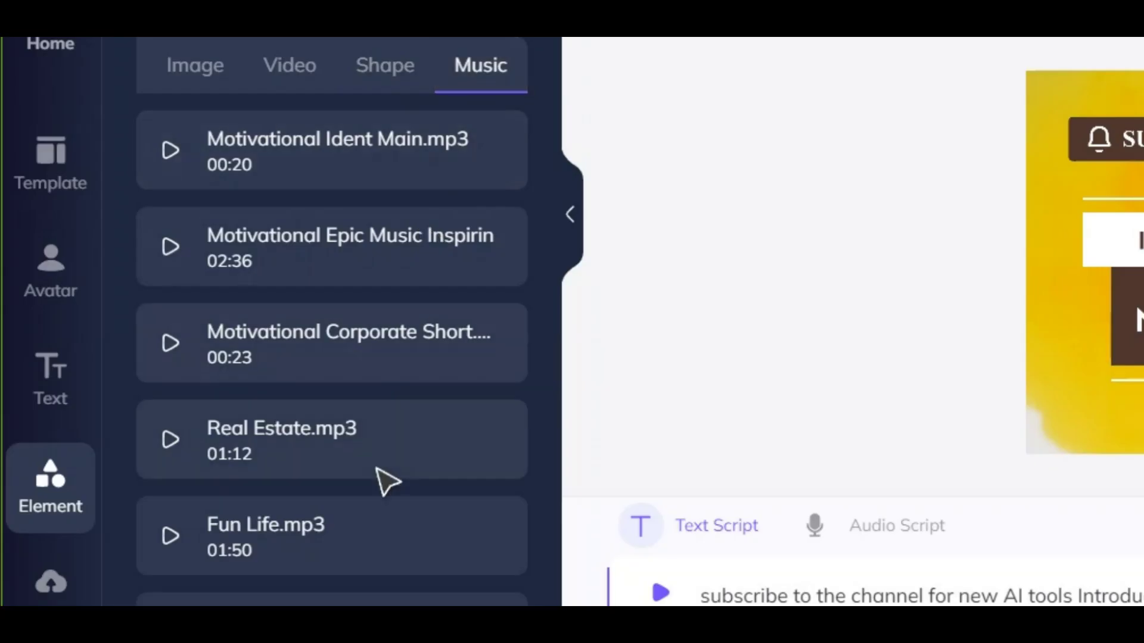
pyautogui.scroll(-10, 204, 316)
pyautogui.scroll(6, 141, 306)
pyautogui.scroll(10, 268, 332)
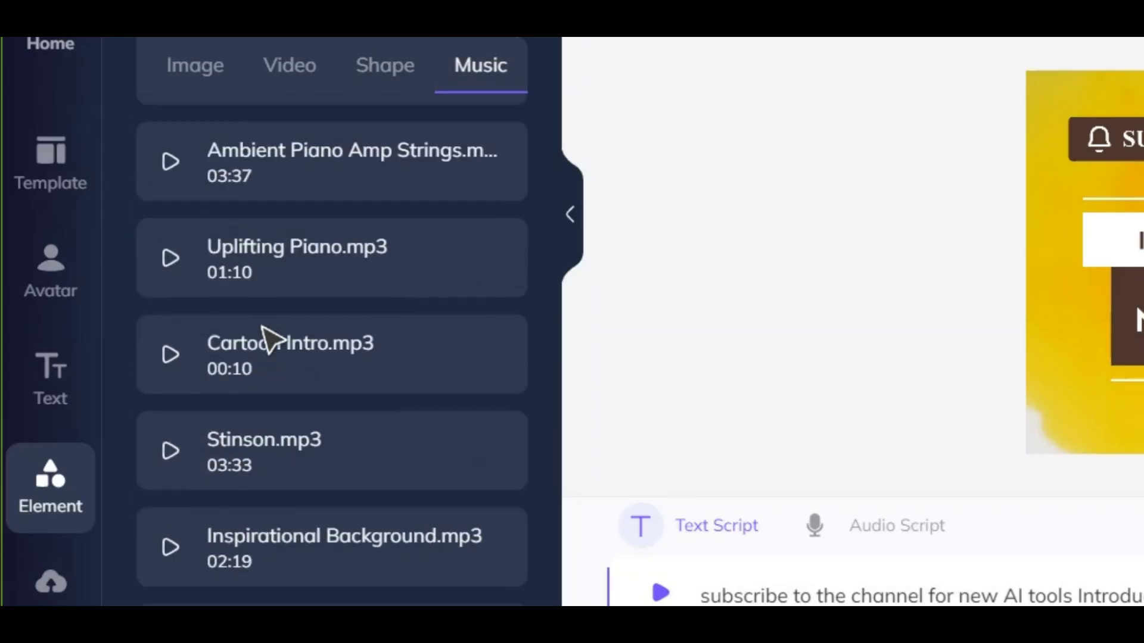
pyautogui.click(182, 63)
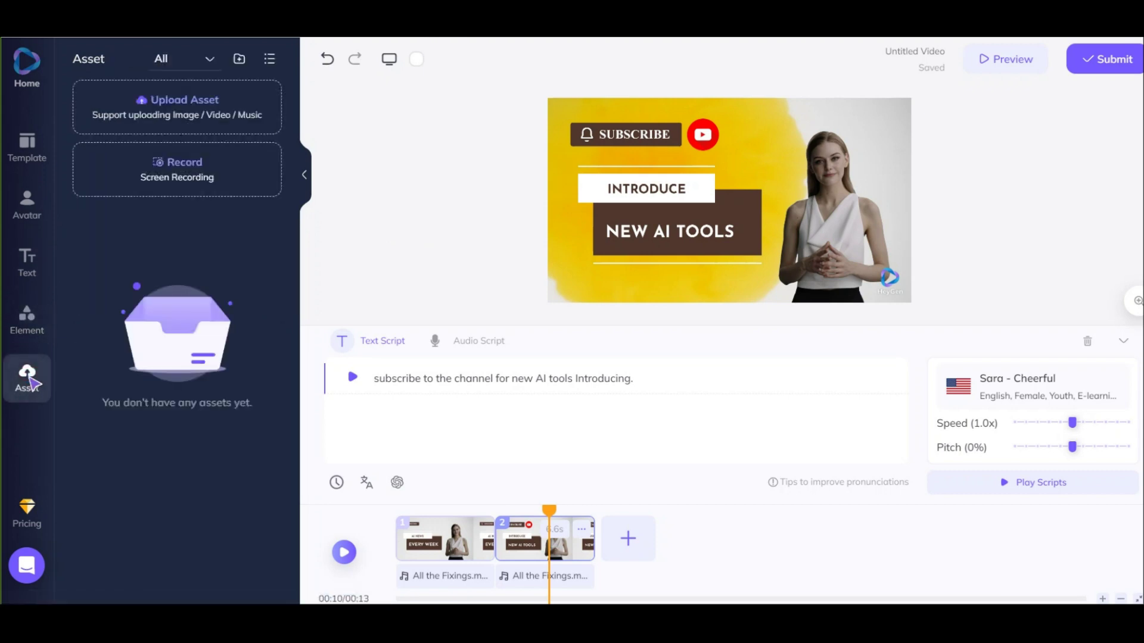
# Step: Record a screen clip of the HeyGen website into the asset library
pyautogui.click(205, 188)
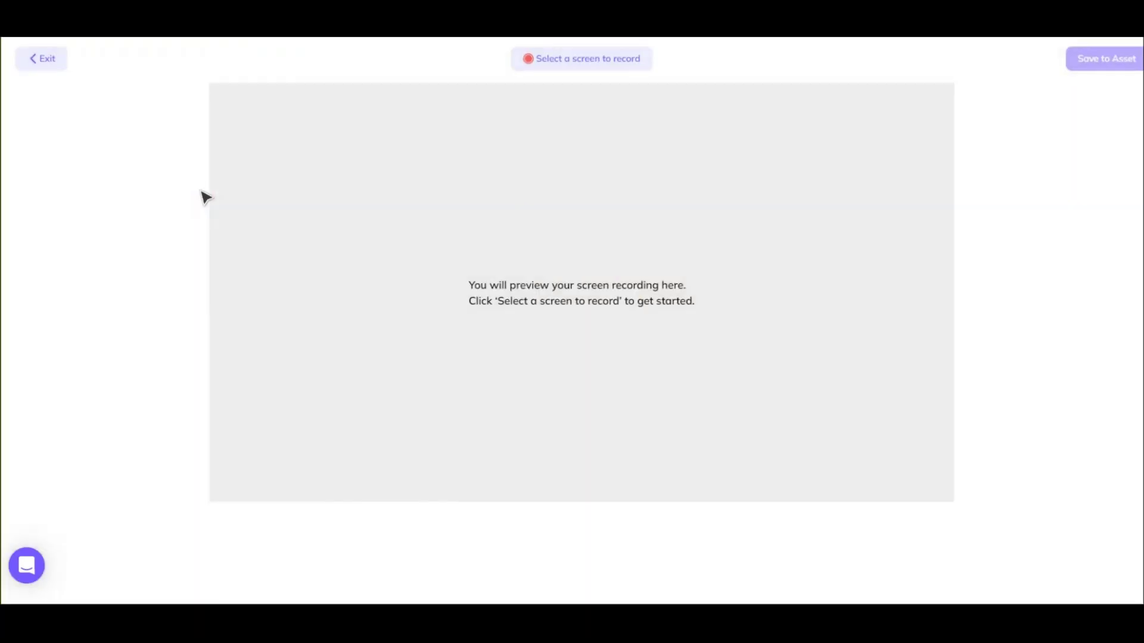
pyautogui.click(614, 64)
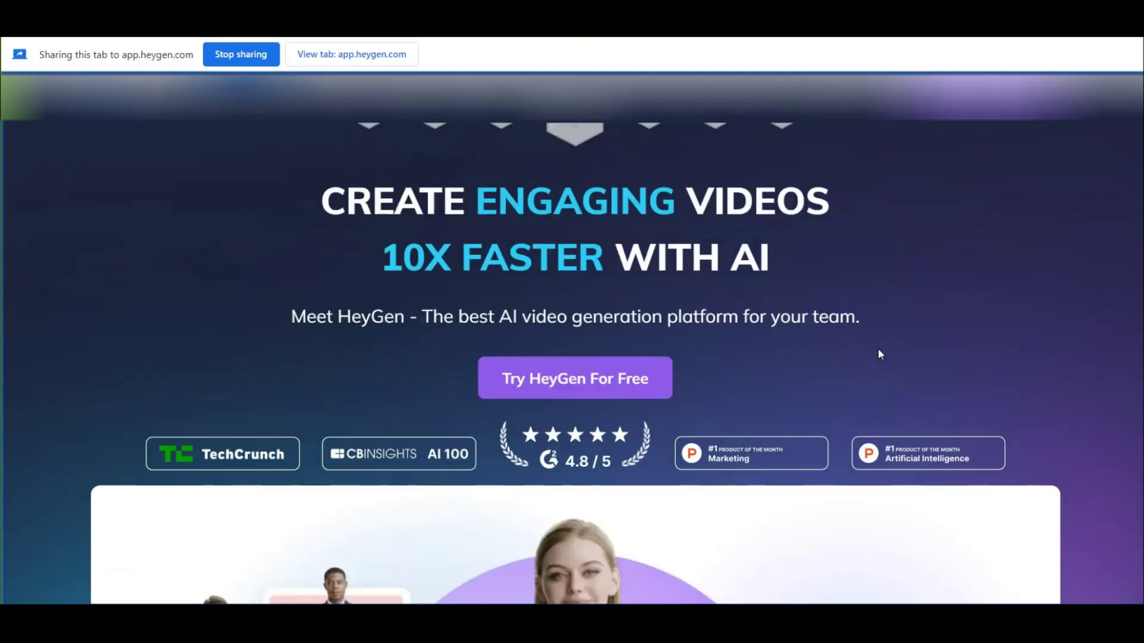
pyautogui.scroll(-5, 878, 352)
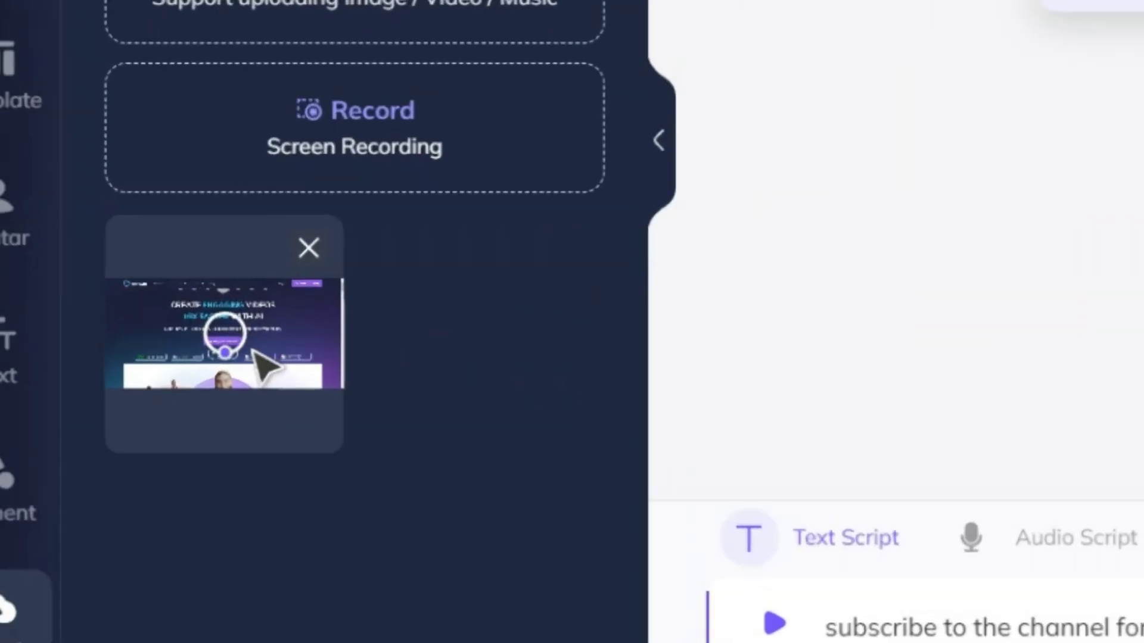